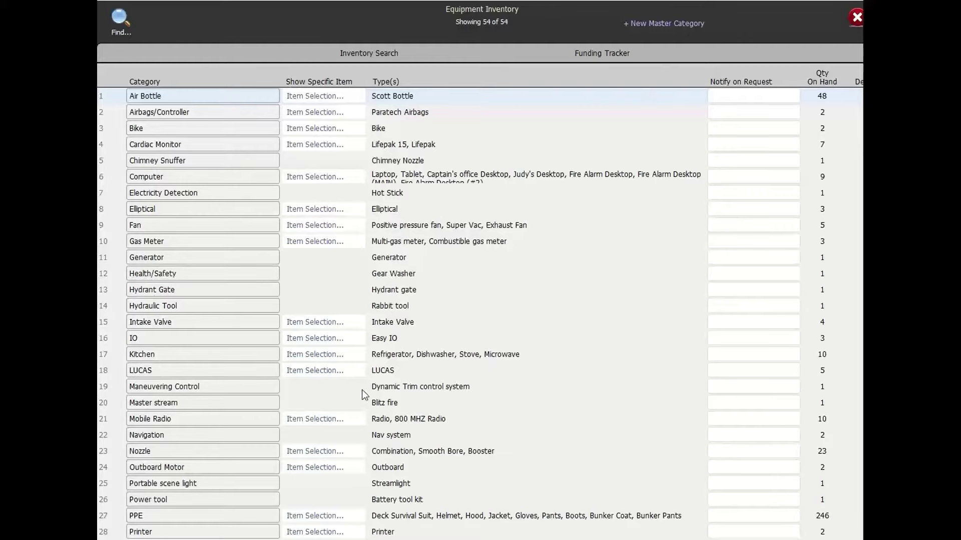
- Browse the equipment categories and open the ENG2 Scott item with ID 4626 from the Air Bottle category
{"action": "scroll", "coordinate": [362, 381], "scroll_direction": "down", "scroll_amount": 2}
{"action": "scroll", "coordinate": [369, 376], "scroll_direction": "down", "scroll_amount": 2}
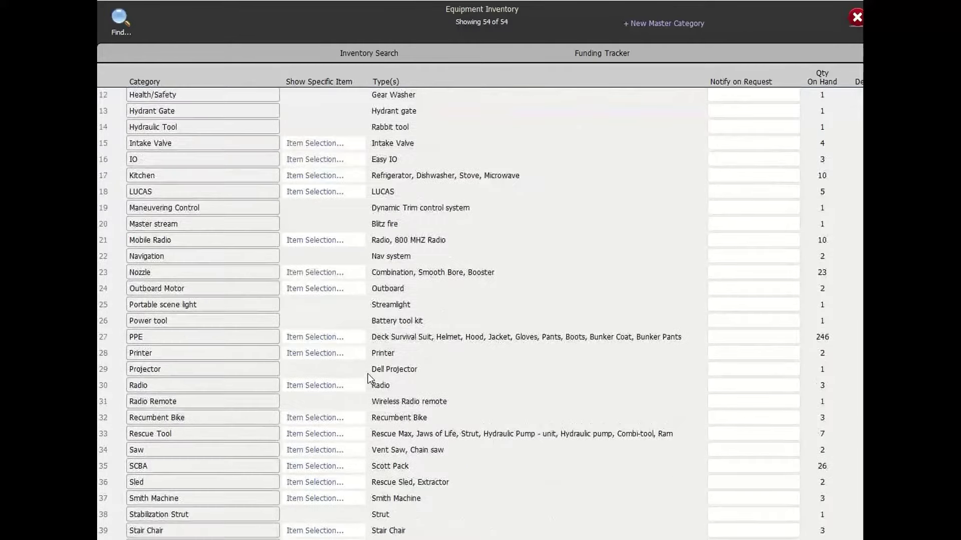
{"action": "scroll", "coordinate": [372, 370], "scroll_direction": "up", "scroll_amount": 3}
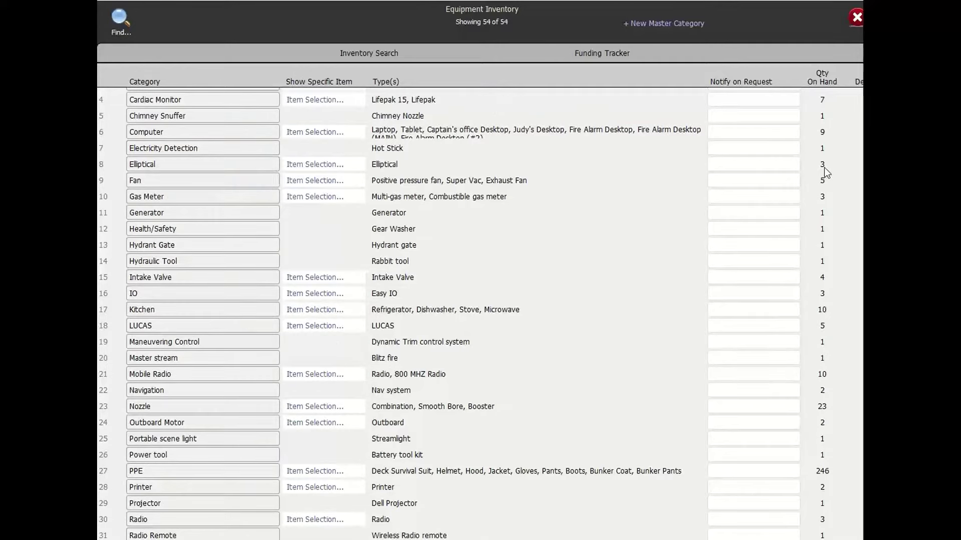
{"action": "scroll", "coordinate": [289, 253], "scroll_direction": "up", "scroll_amount": 1}
{"action": "left_click", "coordinate": [323, 100]}
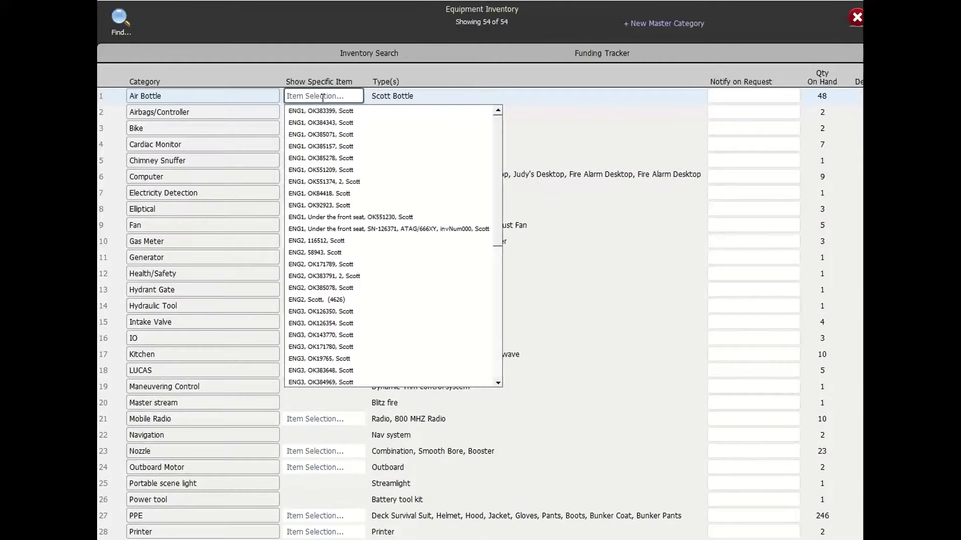
{"action": "left_click", "coordinate": [310, 299]}
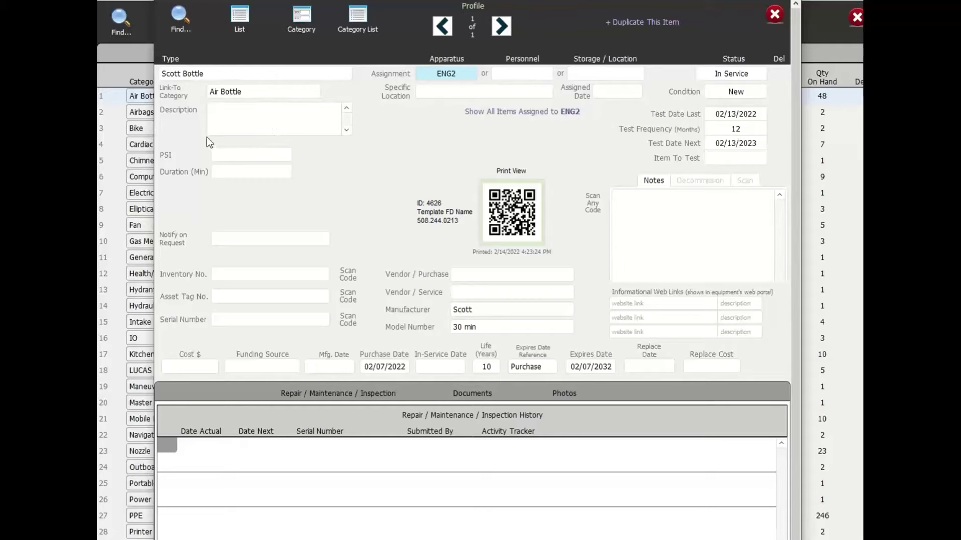
- Review the available PSI and duration choices for the Scott Bottle without picking any
{"action": "left_click", "coordinate": [257, 155]}
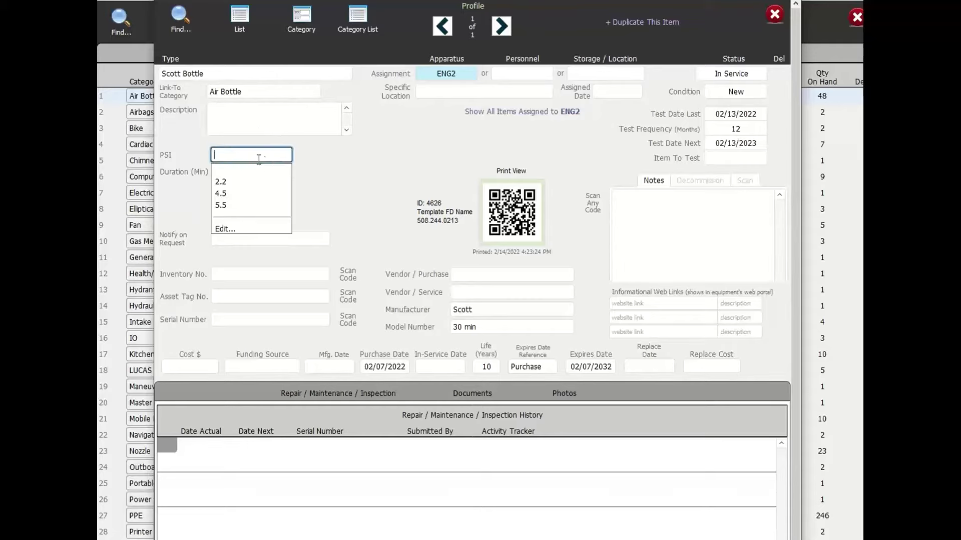
{"action": "left_click", "coordinate": [291, 170]}
{"action": "left_click", "coordinate": [251, 172]}
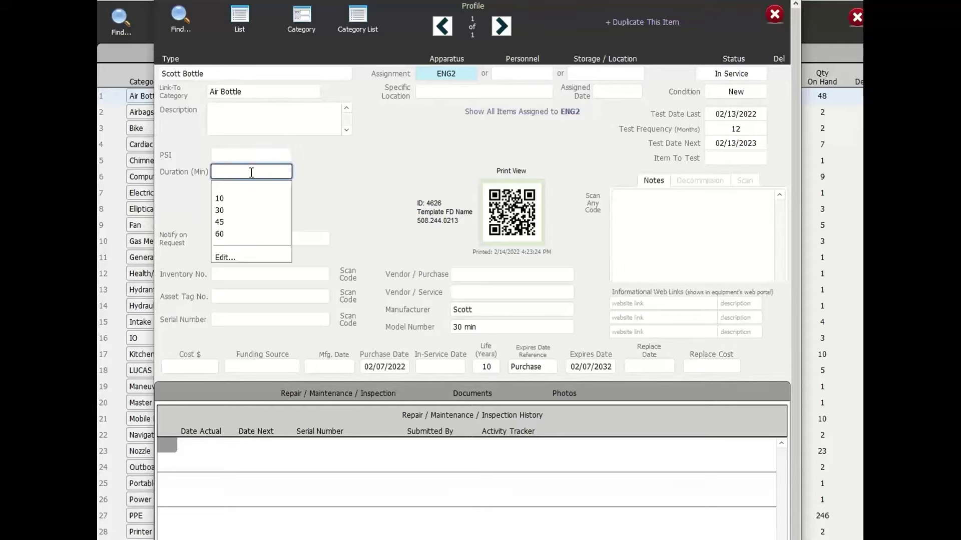
{"action": "left_click", "coordinate": [299, 186]}
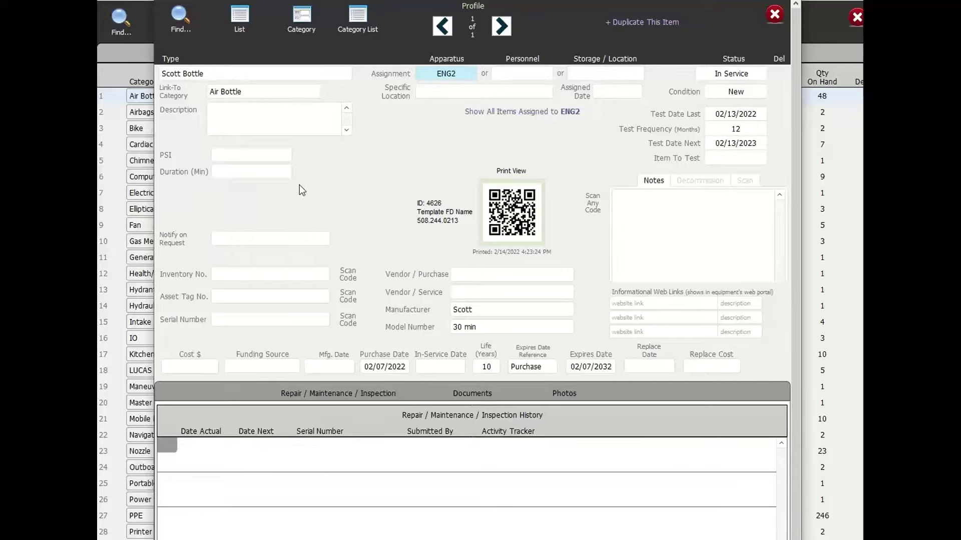
- Review the specific location and status choices for the bottle, leaving both fields as they are
{"action": "mouse_move", "coordinate": [439, 74]}
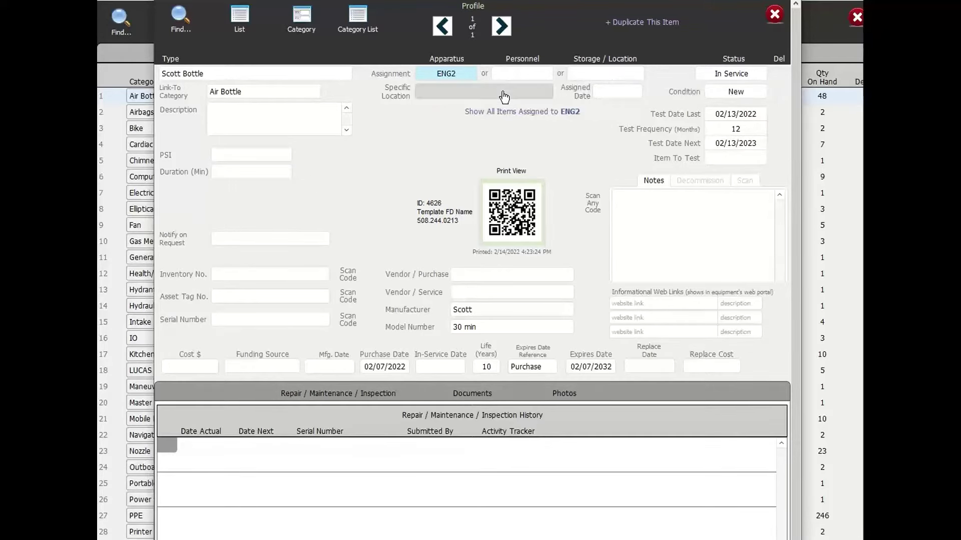
{"action": "left_click", "coordinate": [504, 91]}
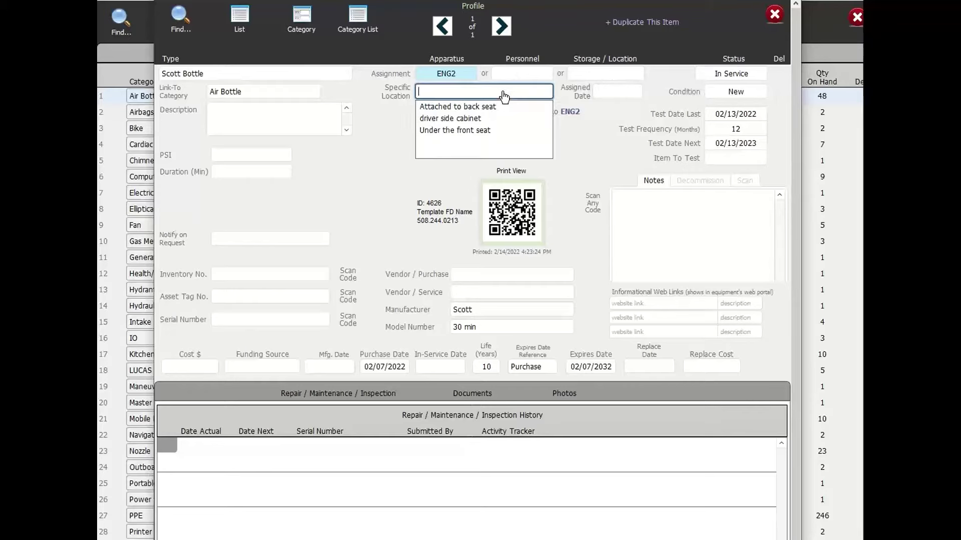
{"action": "left_click", "coordinate": [392, 126]}
{"action": "left_click", "coordinate": [750, 75]}
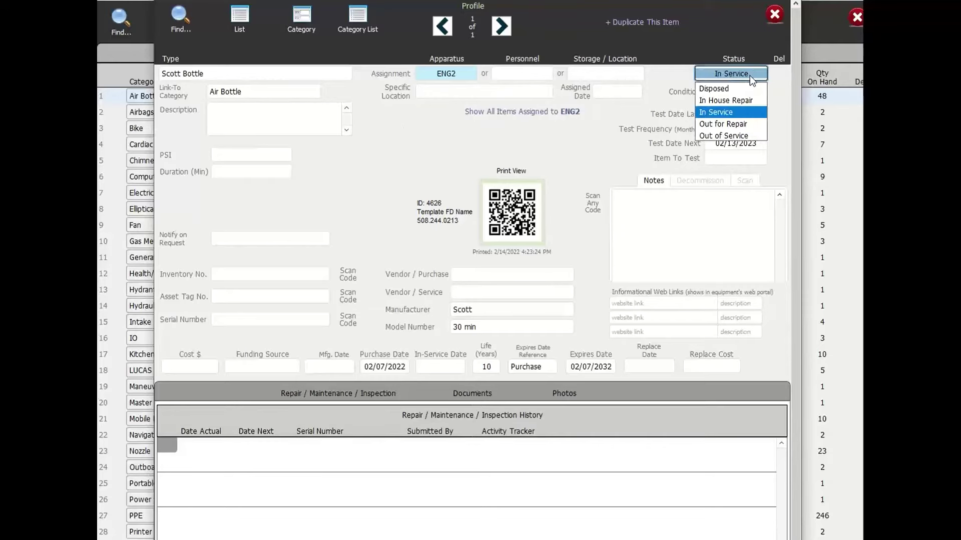
{"action": "left_click", "coordinate": [784, 120]}
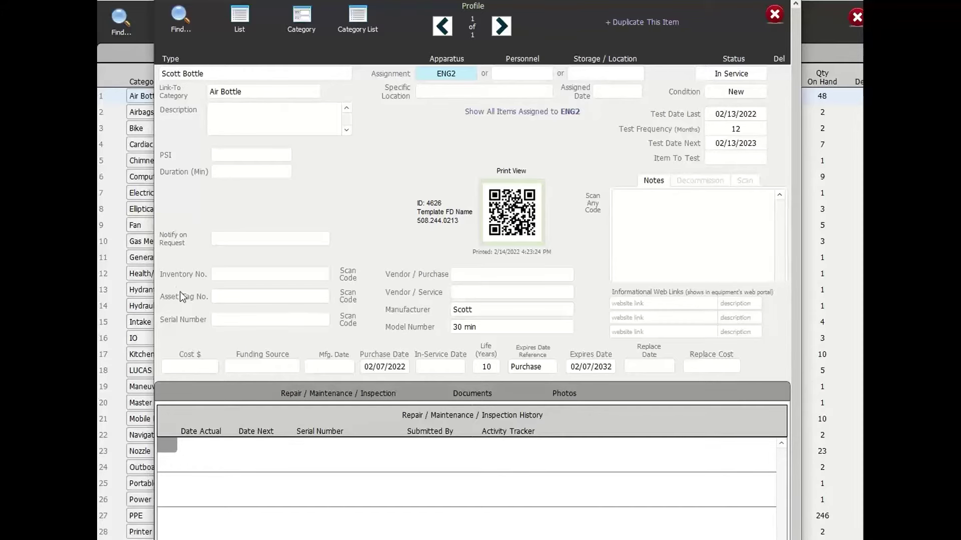
- Inspect the bottle's serial number and inventory number fields without entering anything
{"action": "left_click", "coordinate": [229, 320]}
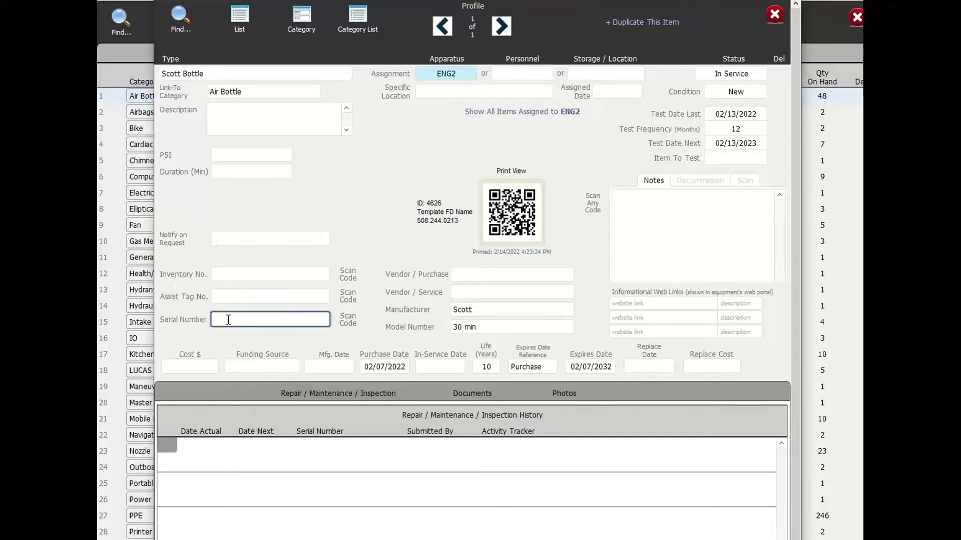
{"action": "left_click", "coordinate": [220, 275]}
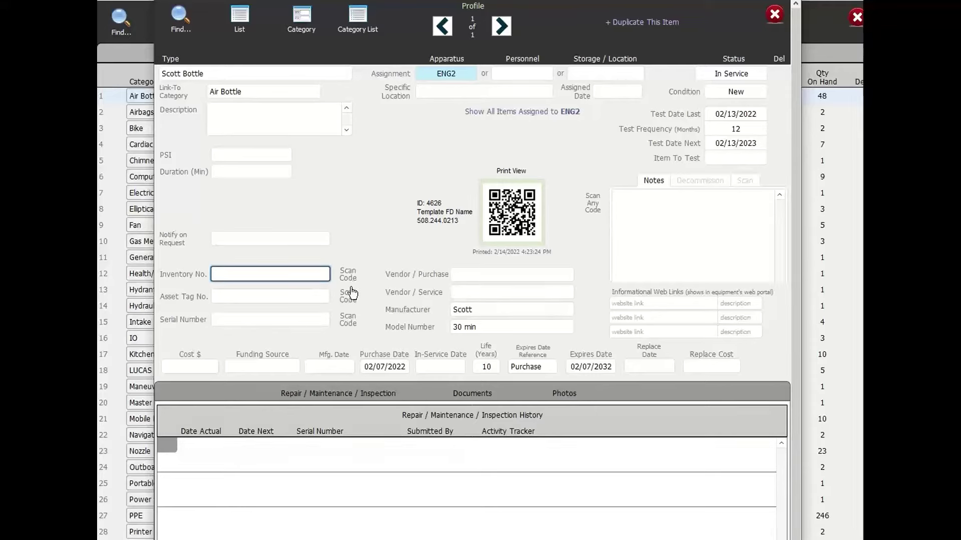
{"action": "left_click", "coordinate": [368, 254]}
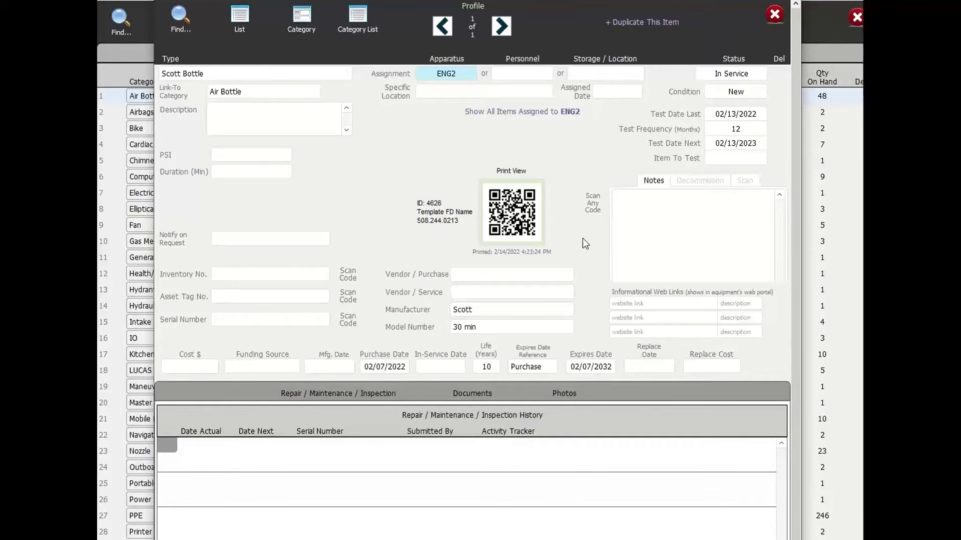
- Open the bottle's QR code management, clear the existing QR code and create a new one
{"action": "left_click", "coordinate": [500, 213]}
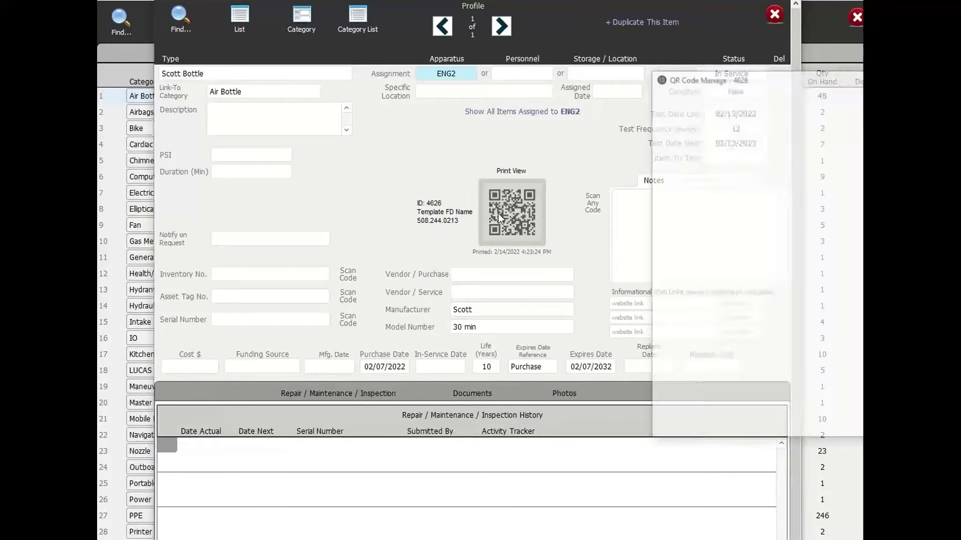
{"action": "left_click_drag", "start_coordinate": [770, 78], "coordinate": [416, 67]}
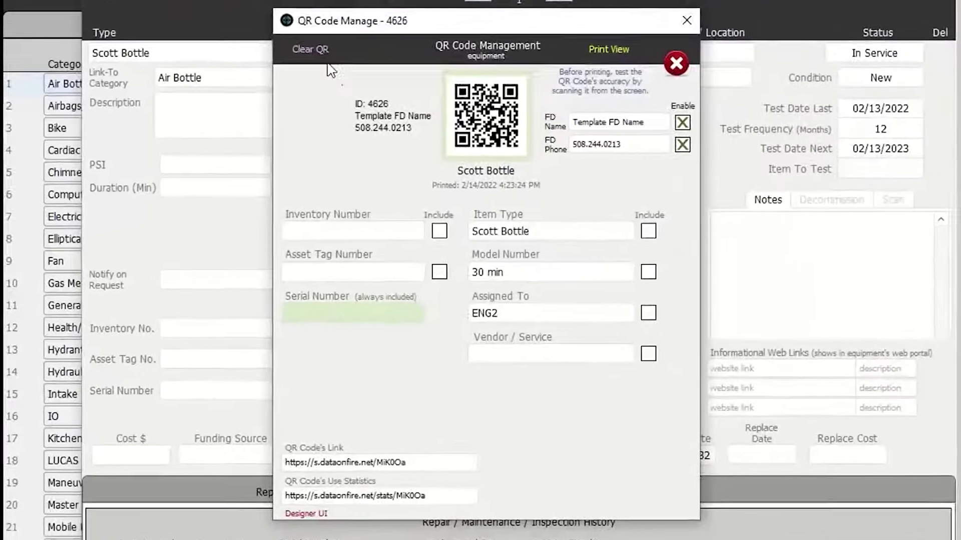
{"action": "left_click", "coordinate": [310, 48]}
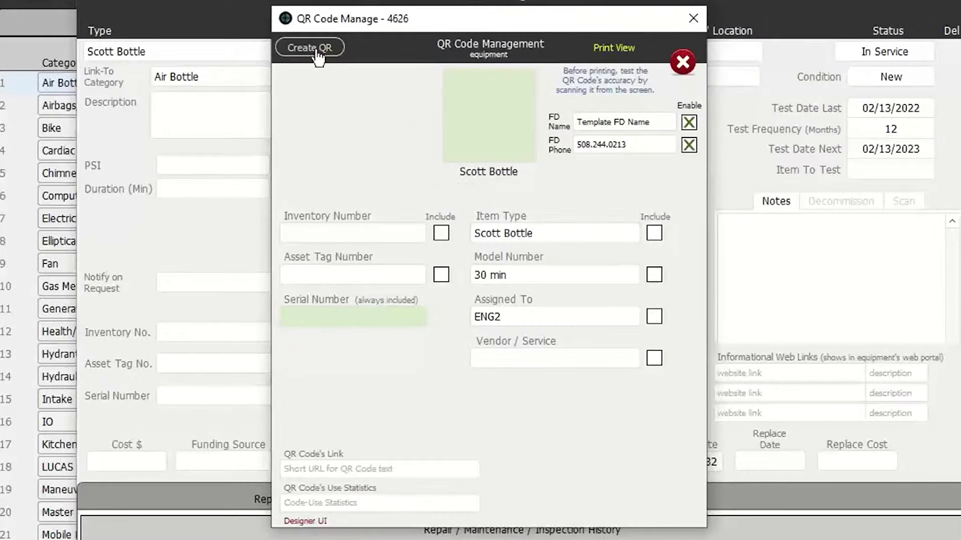
{"action": "left_click", "coordinate": [311, 47]}
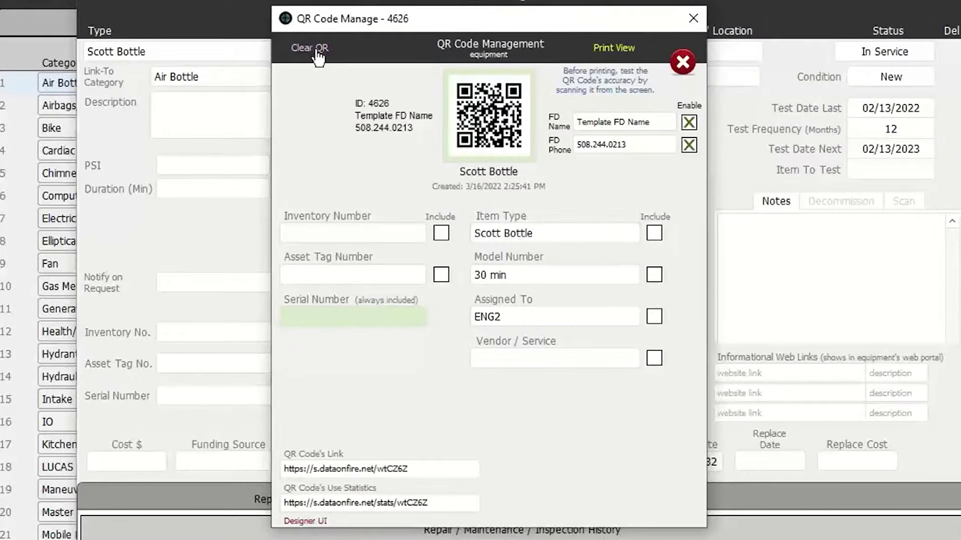
- Open the bottle's equipment web portal beside the QR code window and preview the QR label for printing
{"action": "left_click", "coordinate": [316, 521]}
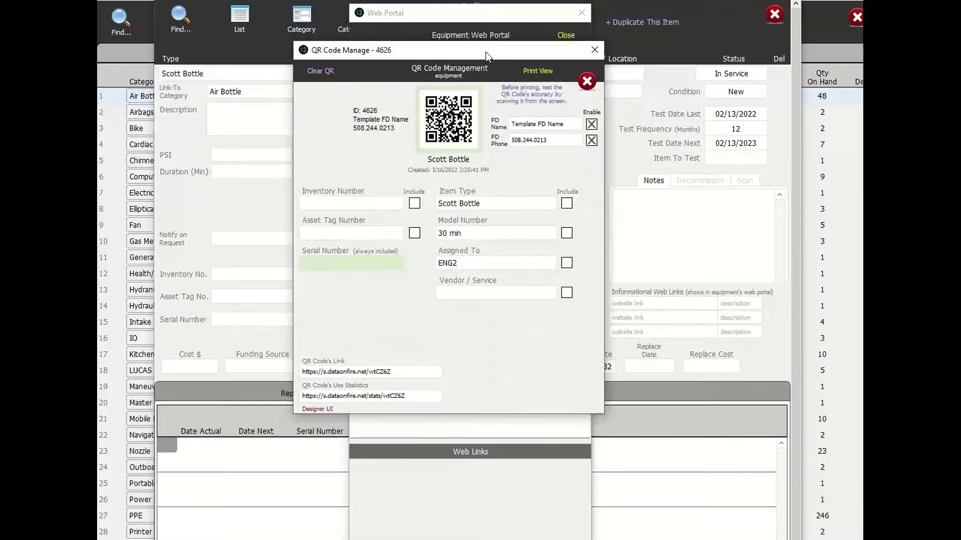
{"action": "left_click_drag", "start_coordinate": [486, 52], "coordinate": [358, 59]}
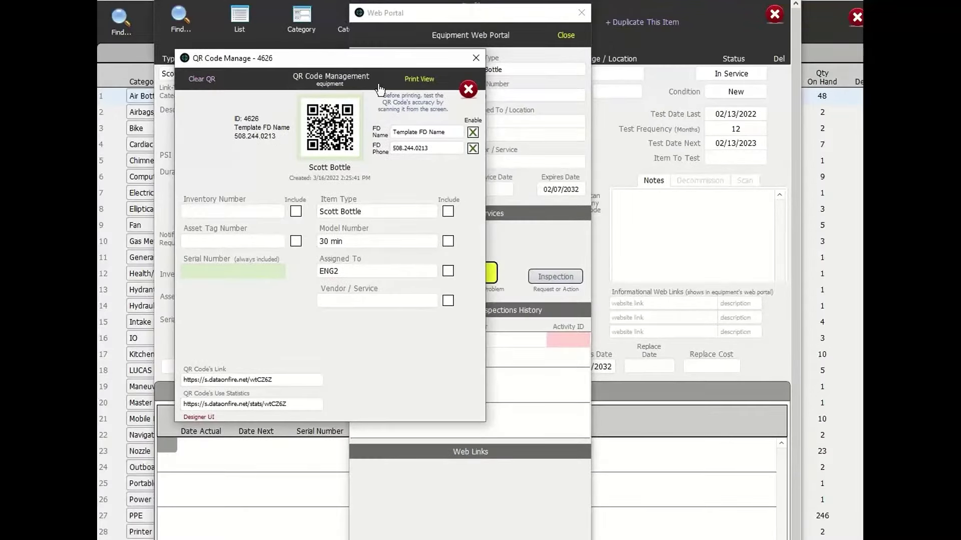
{"action": "left_click", "coordinate": [418, 79]}
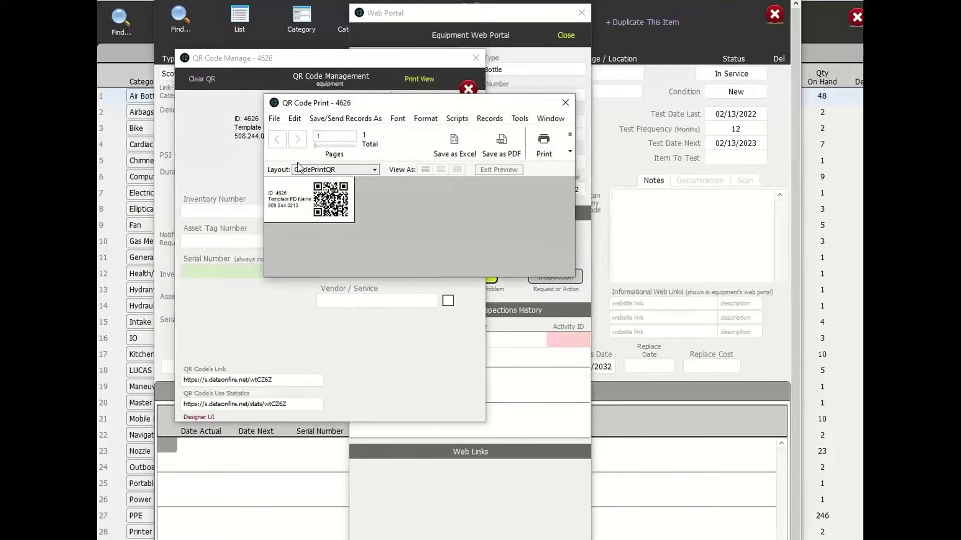
{"action": "left_click", "coordinate": [566, 102]}
- Submit a repair request for the Scott Bottle through the web portal with the reason "this is a test"
{"action": "left_click_drag", "start_coordinate": [511, 19], "coordinate": [601, 25]}
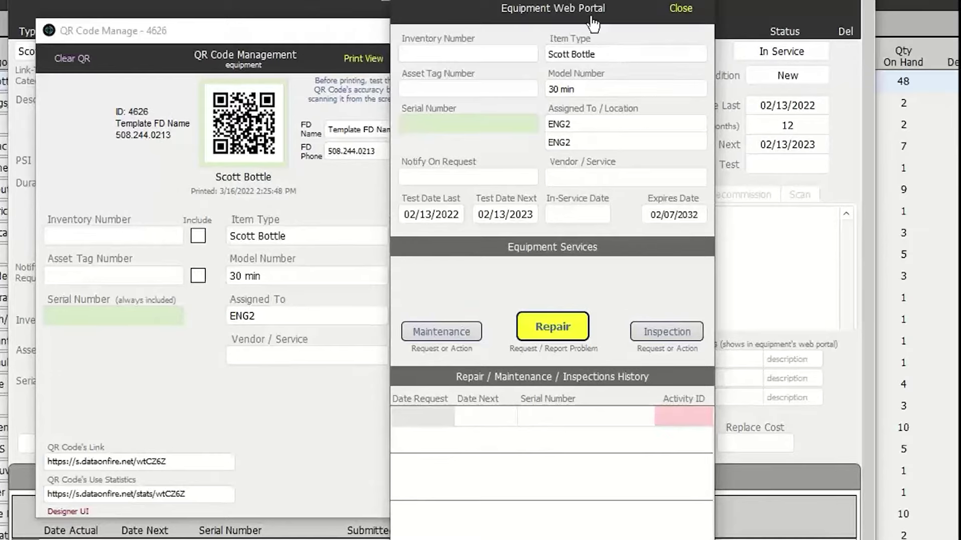
{"action": "left_click", "coordinate": [550, 328]}
{"action": "left_click", "coordinate": [521, 216]}
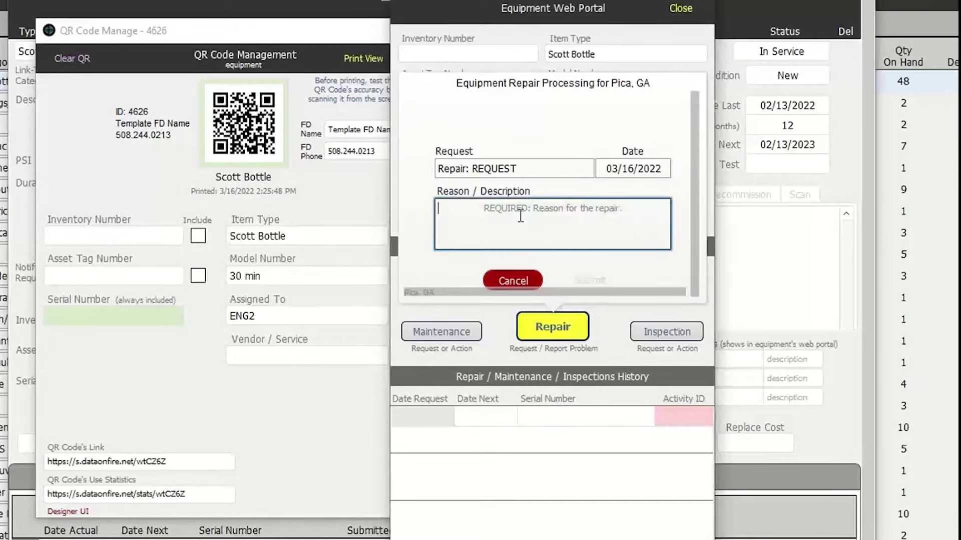
{"action": "type", "text": "this is a test"}
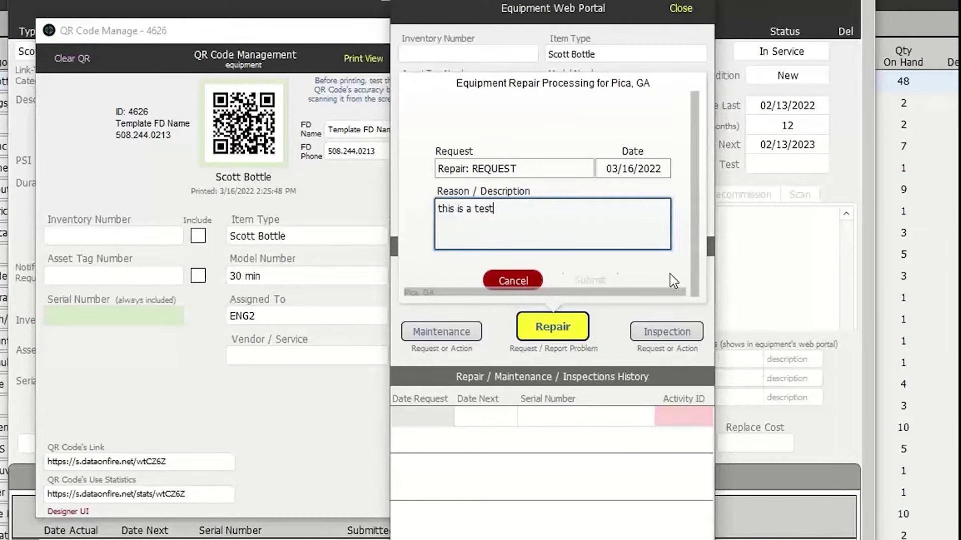
{"action": "left_click", "coordinate": [608, 284]}
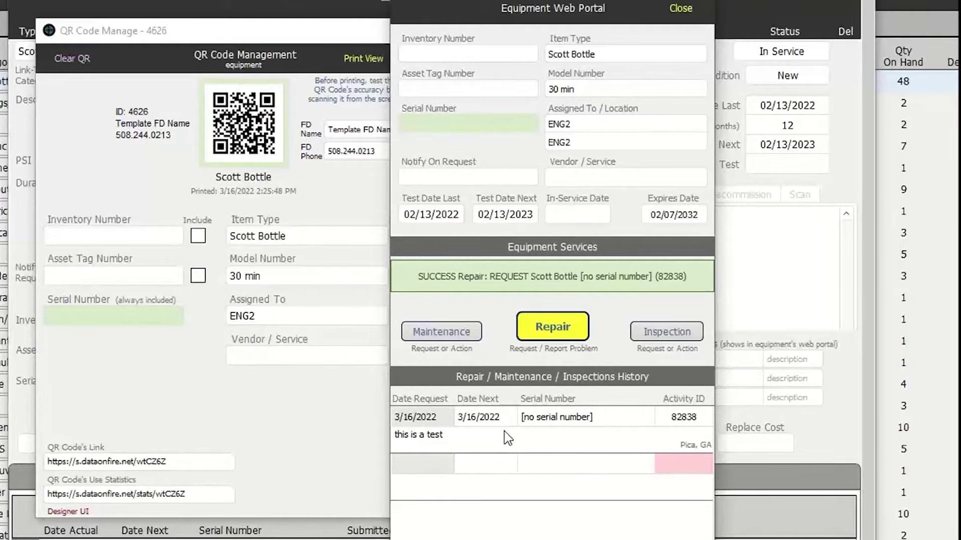
- Compare the submitted repair entry in the web portal with the item profile's repair history by moving the portal window aside
{"action": "left_click", "coordinate": [454, 433]}
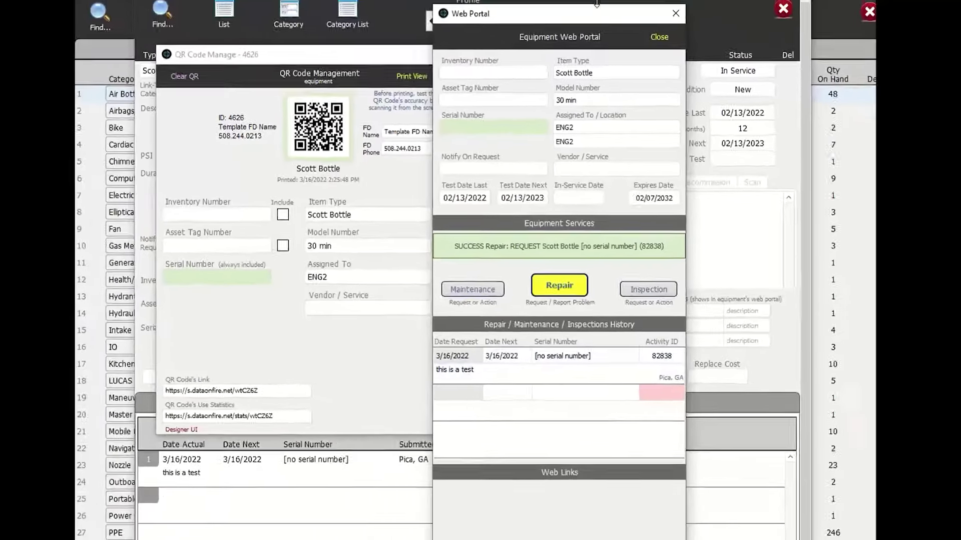
{"action": "left_click_drag", "start_coordinate": [578, 10], "coordinate": [405, 9]}
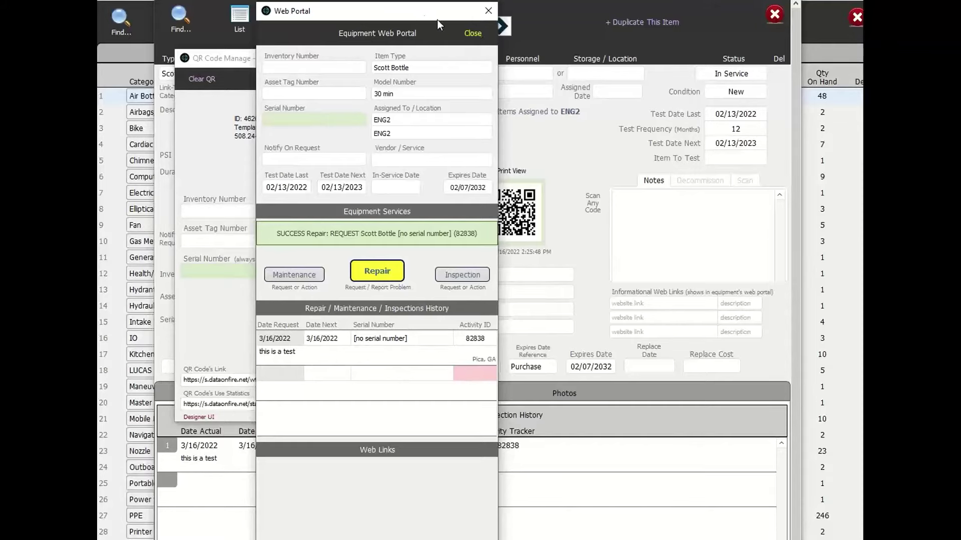
{"action": "left_click_drag", "start_coordinate": [436, 20], "coordinate": [534, 19]}
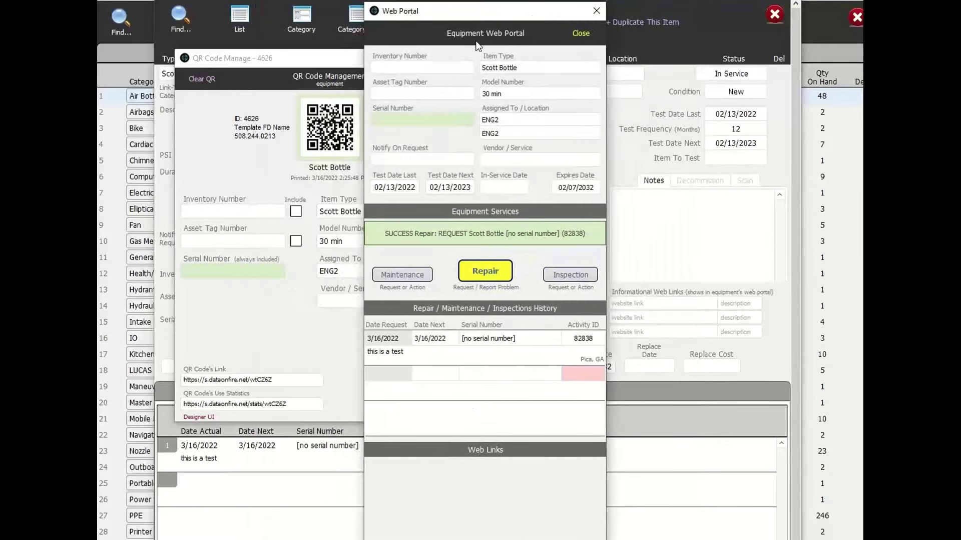
{"action": "left_click_drag", "start_coordinate": [462, 18], "coordinate": [471, 16]}
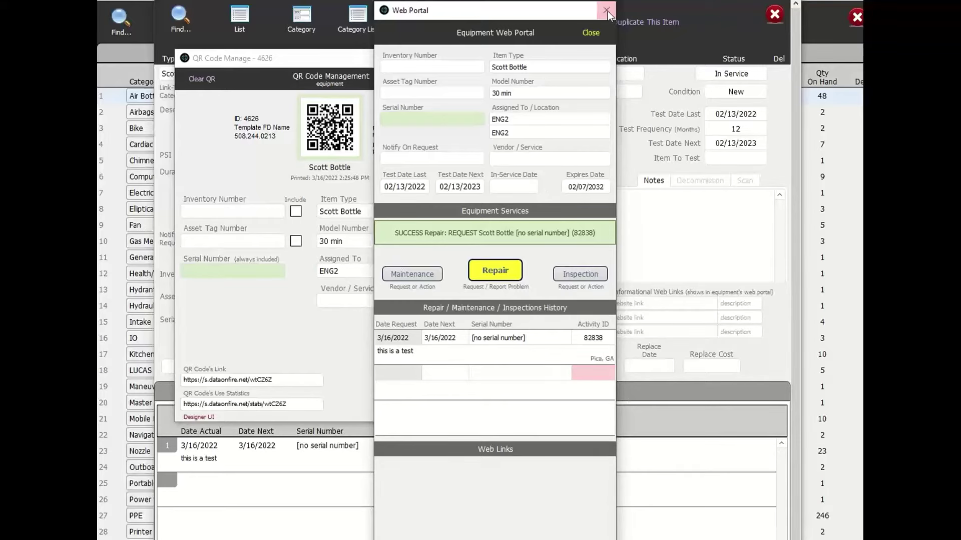
- Close the web portal, the QR code management window and the bottle's profile to return to the inventory list
{"action": "left_click", "coordinate": [591, 33]}
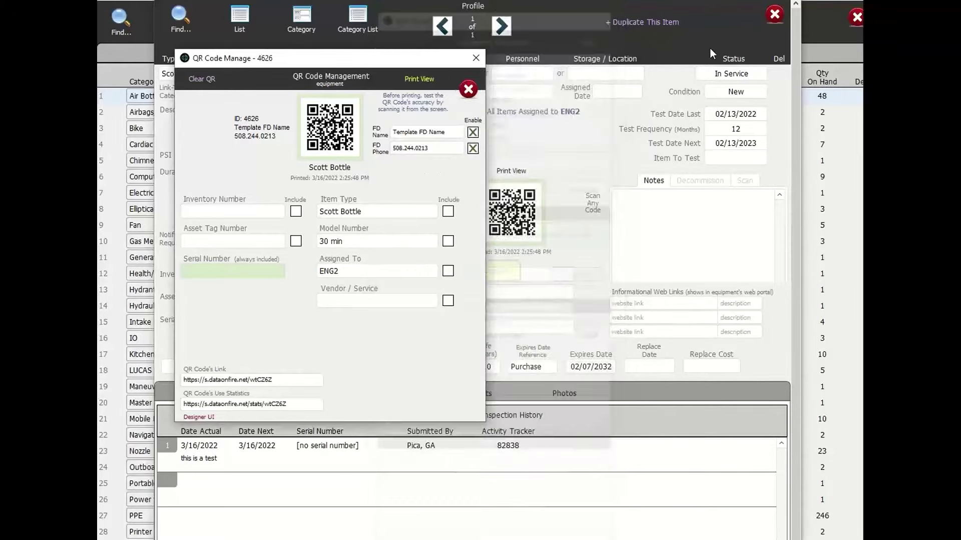
{"action": "left_click", "coordinate": [467, 89]}
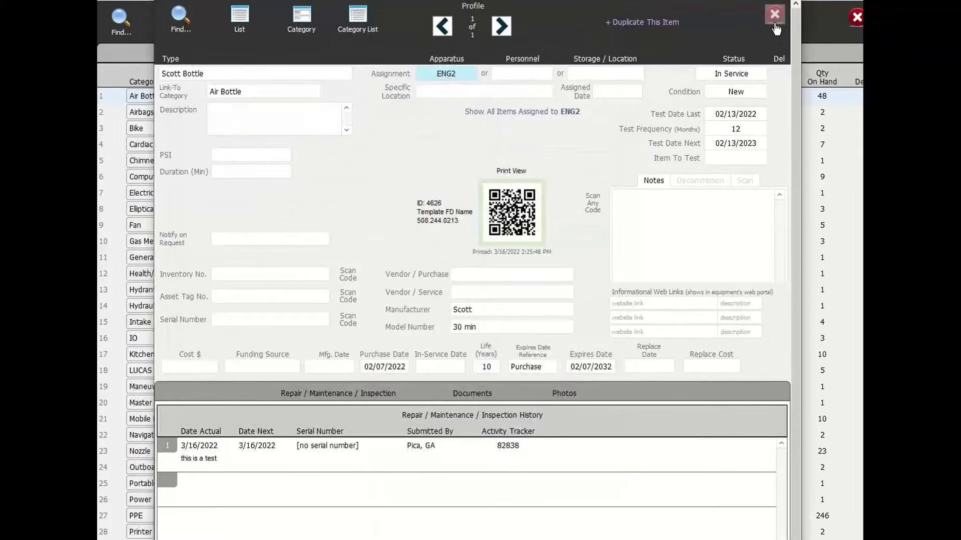
{"action": "left_click", "coordinate": [774, 20]}
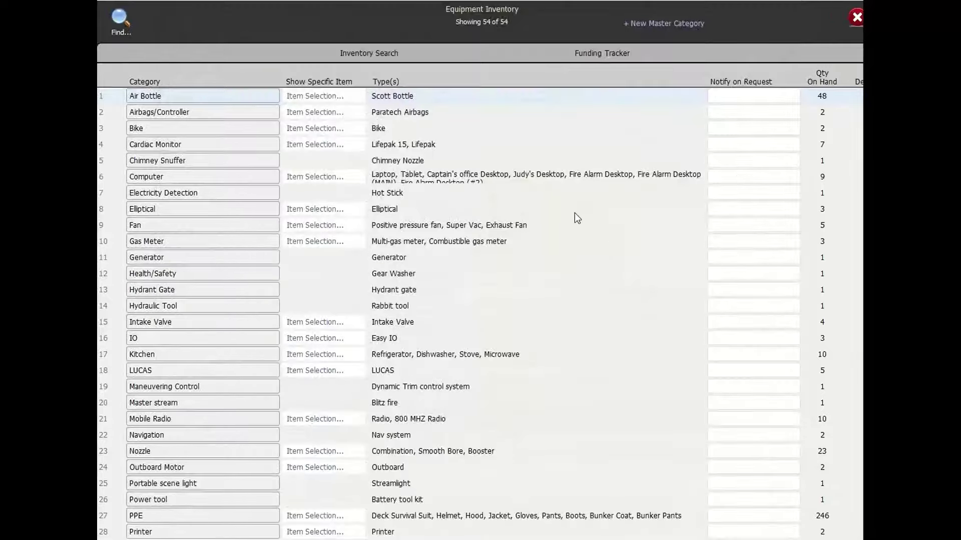
- Open the Inventory Search and view the equipment listed by apparatus and by personnel
{"action": "left_click", "coordinate": [352, 56]}
{"action": "left_click_drag", "start_coordinate": [550, 50], "coordinate": [433, 0]}
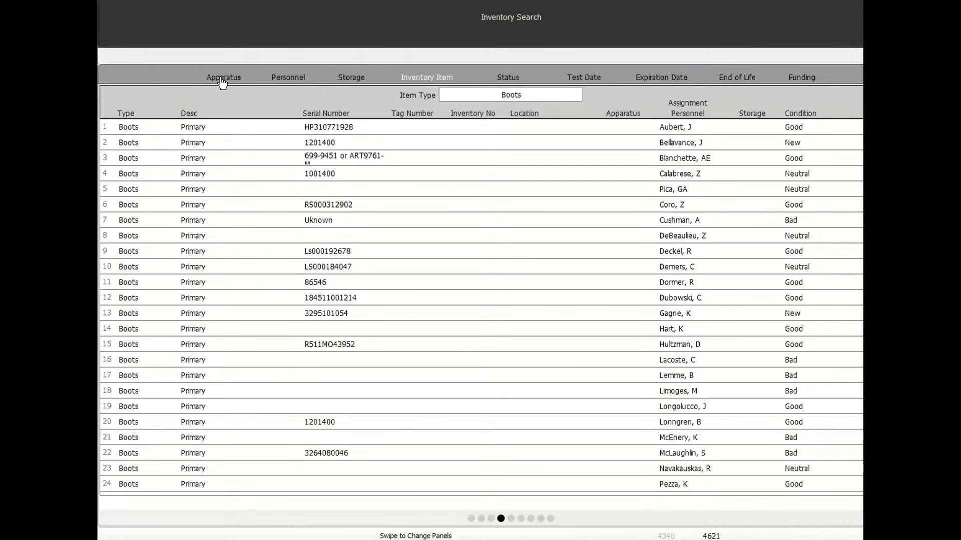
{"action": "left_click", "coordinate": [223, 79]}
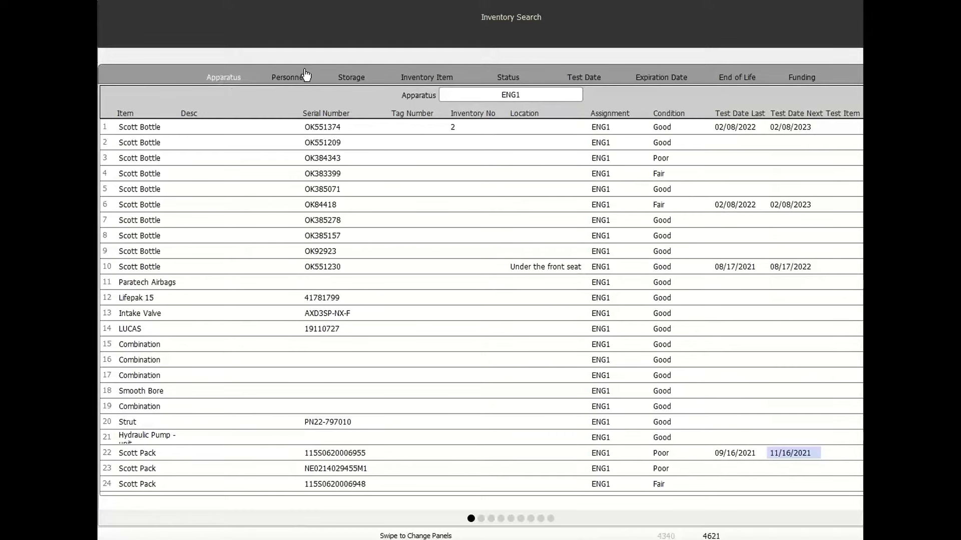
{"action": "left_click", "coordinate": [292, 80]}
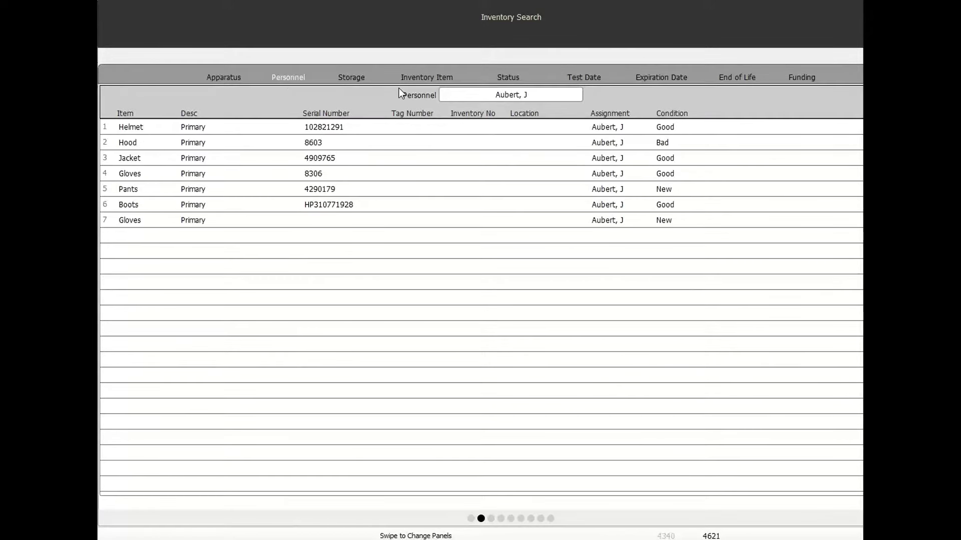
- View the equipment listed by storage at Station 1 and by the Boots item type in the Inventory Search
{"action": "left_click", "coordinate": [353, 79]}
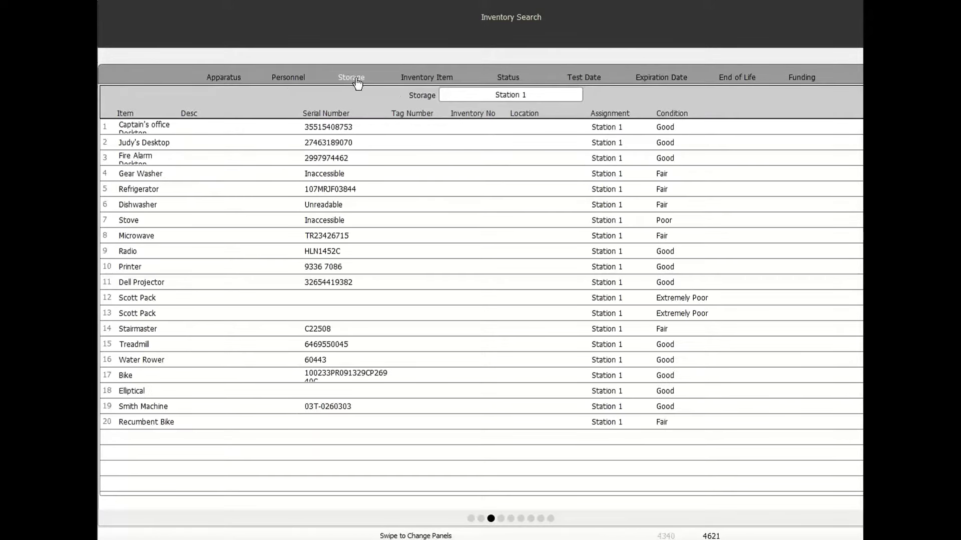
{"action": "left_click", "coordinate": [414, 81]}
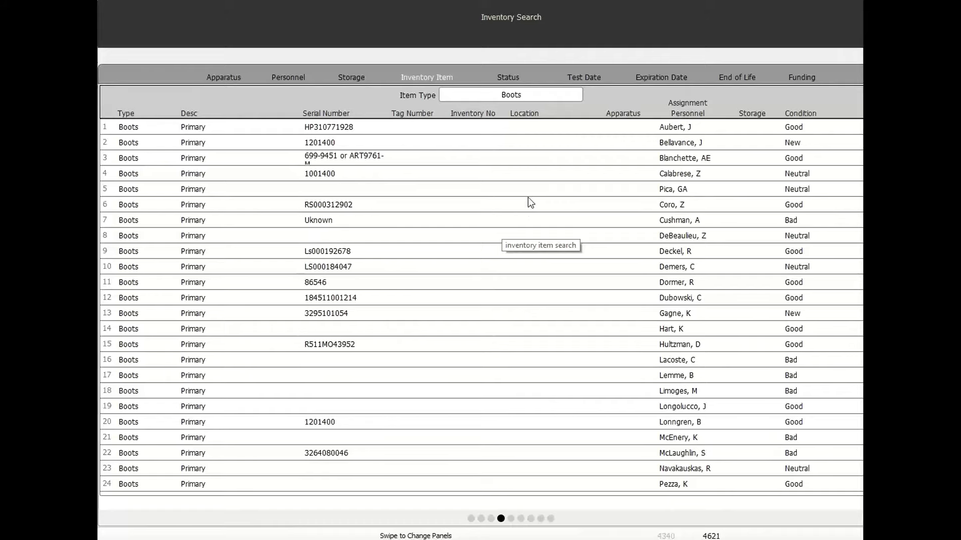
- View the inventory by status with its available status choices, and check the next test dates in the Test Date search
{"action": "left_click", "coordinate": [507, 79]}
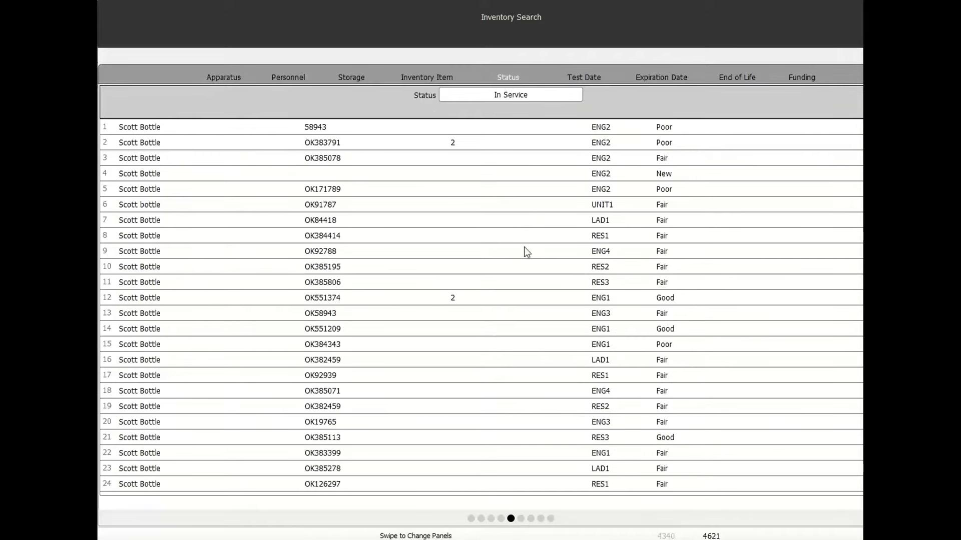
{"action": "scroll", "coordinate": [501, 338], "scroll_direction": "down", "scroll_amount": 3}
{"action": "scroll", "coordinate": [501, 338], "scroll_direction": "up", "scroll_amount": 3}
{"action": "left_click", "coordinate": [537, 93]}
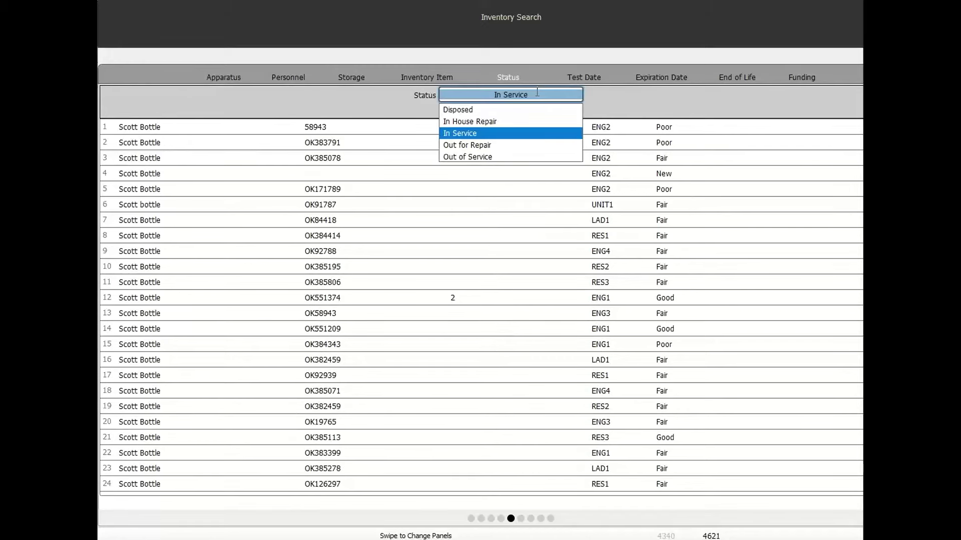
{"action": "left_click", "coordinate": [584, 78]}
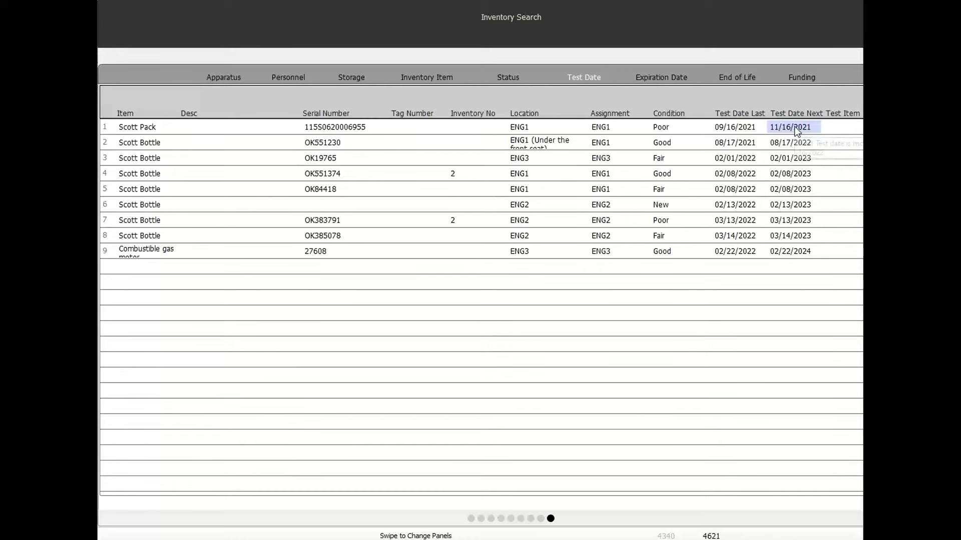
{"action": "mouse_move", "coordinate": [804, 130]}
- Examine the full list of equipment by expiration date for the range 03/16/2022 to 03/16/2024
{"action": "left_click", "coordinate": [653, 80]}
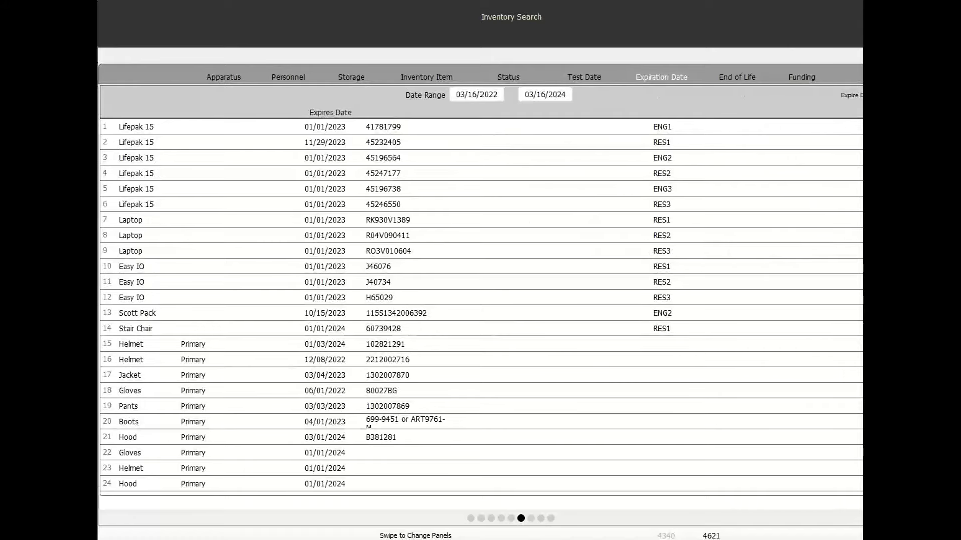
{"action": "scroll", "coordinate": [480, 300], "scroll_direction": "right", "scroll_amount": 2}
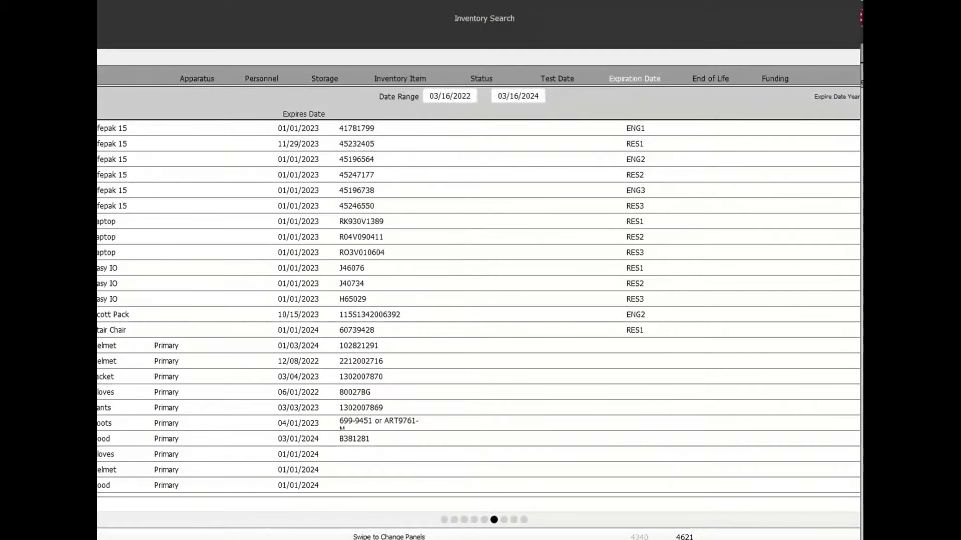
{"action": "scroll", "coordinate": [481, 300], "scroll_direction": "left", "scroll_amount": 2}
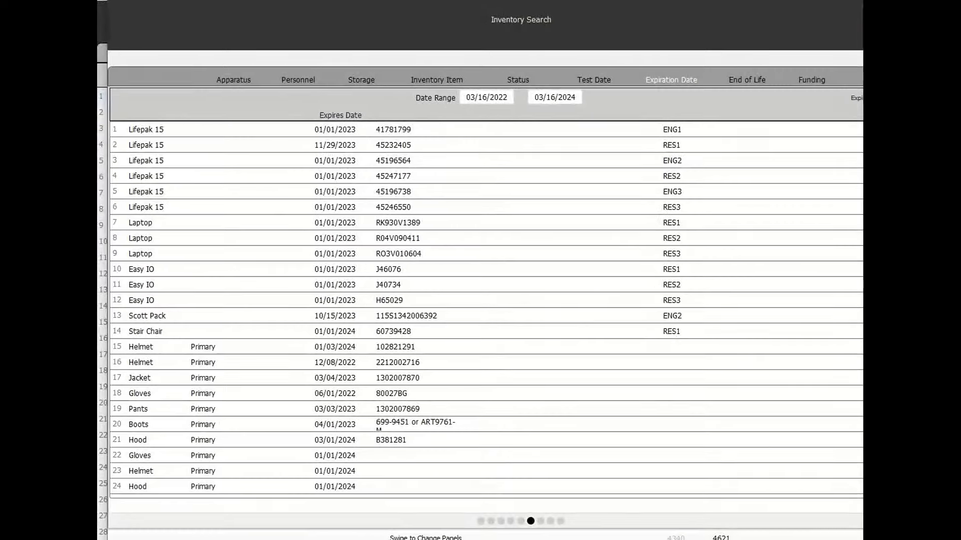
{"action": "scroll", "coordinate": [481, 300], "scroll_direction": "down", "scroll_amount": 1}
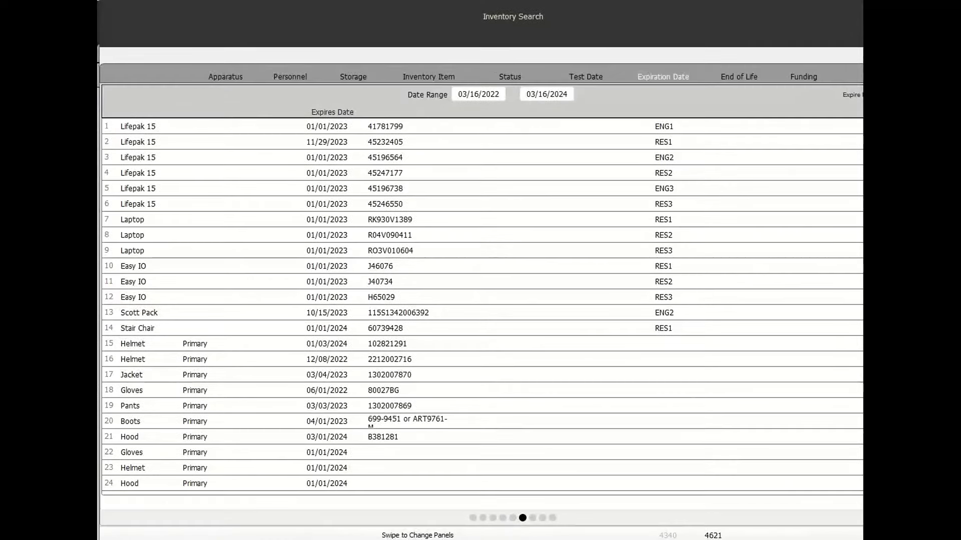
{"action": "scroll", "coordinate": [480, 300], "scroll_direction": "up", "scroll_amount": 1}
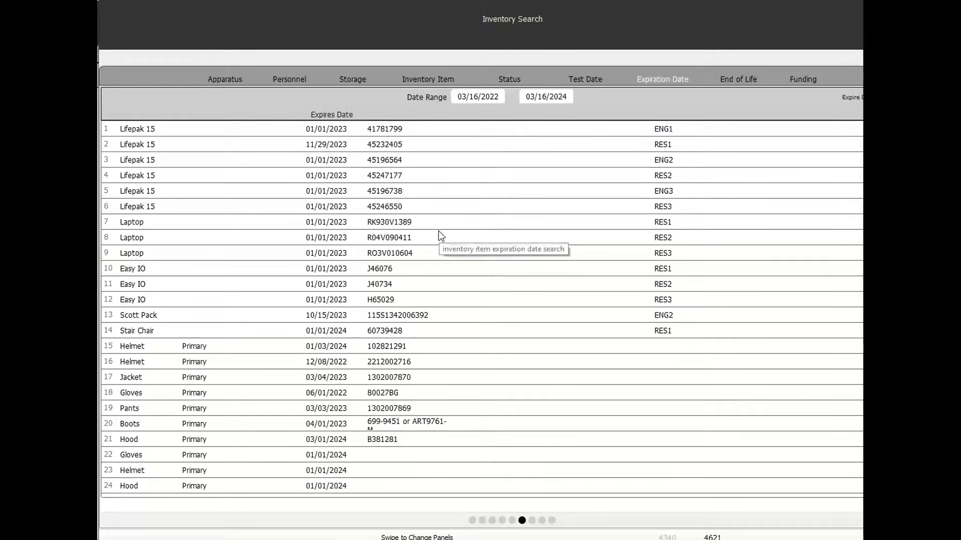
{"action": "scroll", "coordinate": [439, 235], "scroll_direction": "down", "scroll_amount": 5}
{"action": "scroll", "coordinate": [439, 233], "scroll_direction": "down", "scroll_amount": 1}
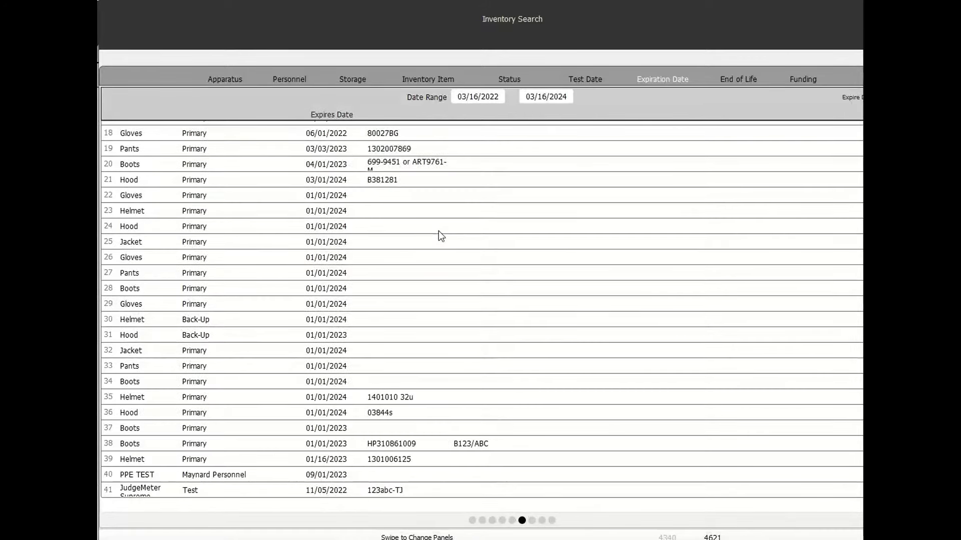
{"action": "scroll", "coordinate": [439, 236], "scroll_direction": "up", "scroll_amount": 6}
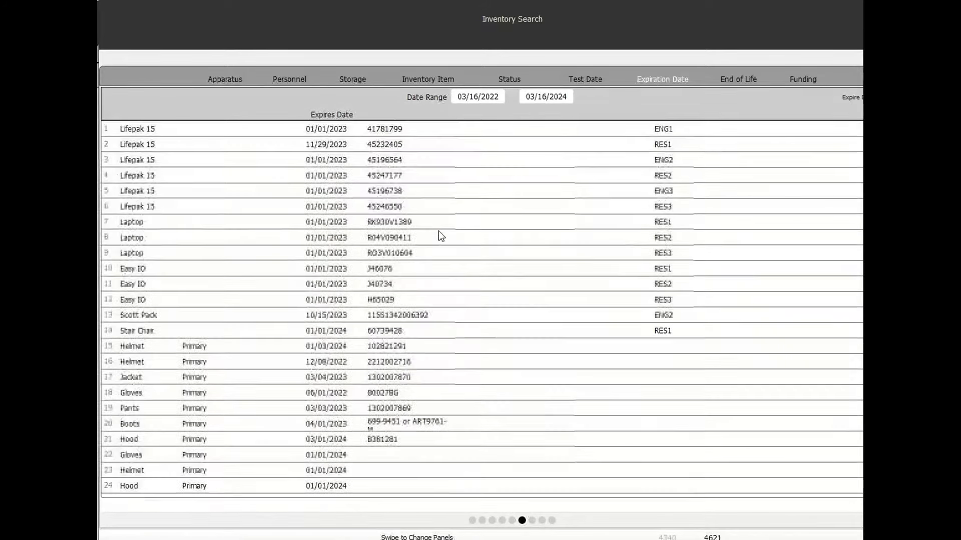
- View the equipment listed by end of life and by funding in the Inventory Search
{"action": "left_click", "coordinate": [740, 80]}
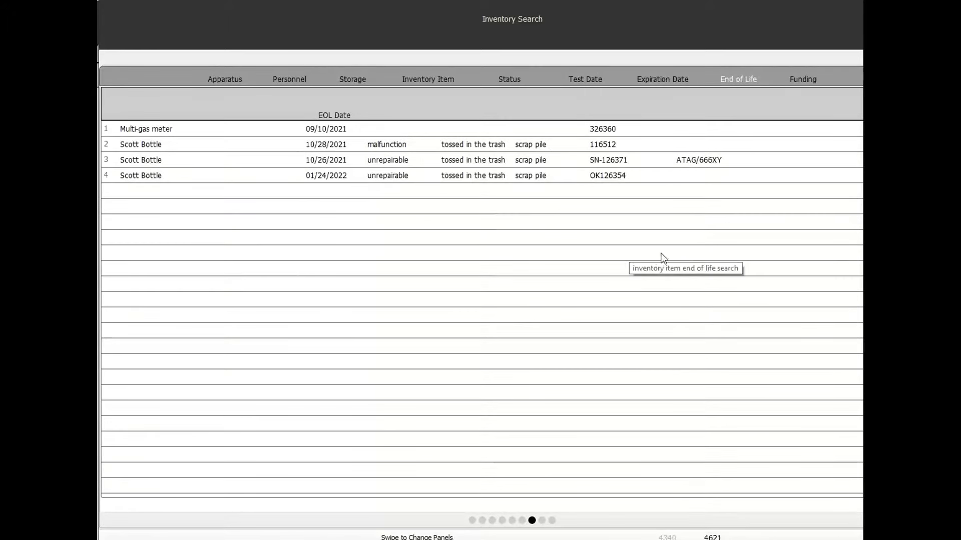
{"action": "left_click", "coordinate": [792, 81]}
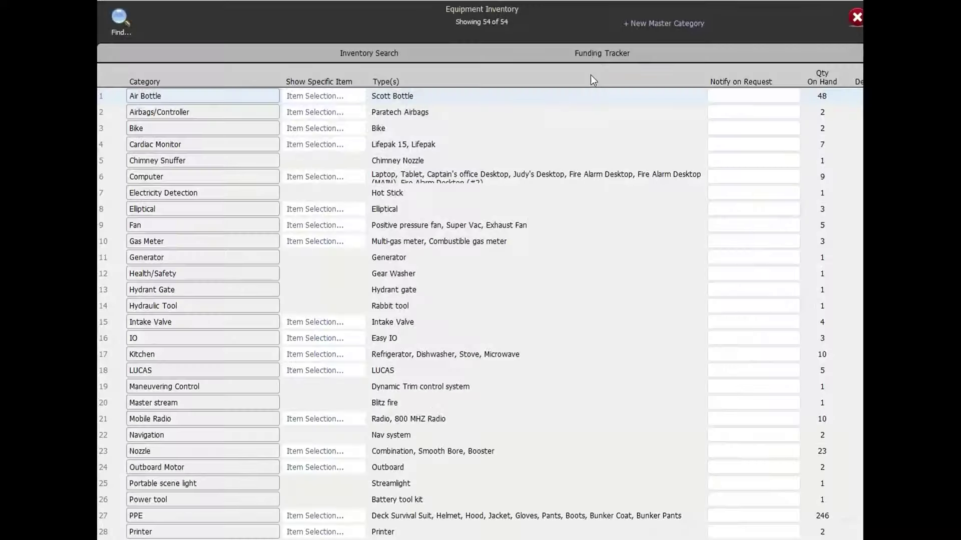
- Open the Funding Tracker from the inventory list, reposition its window to review the funding sources, and close it
{"action": "left_click", "coordinate": [595, 55]}
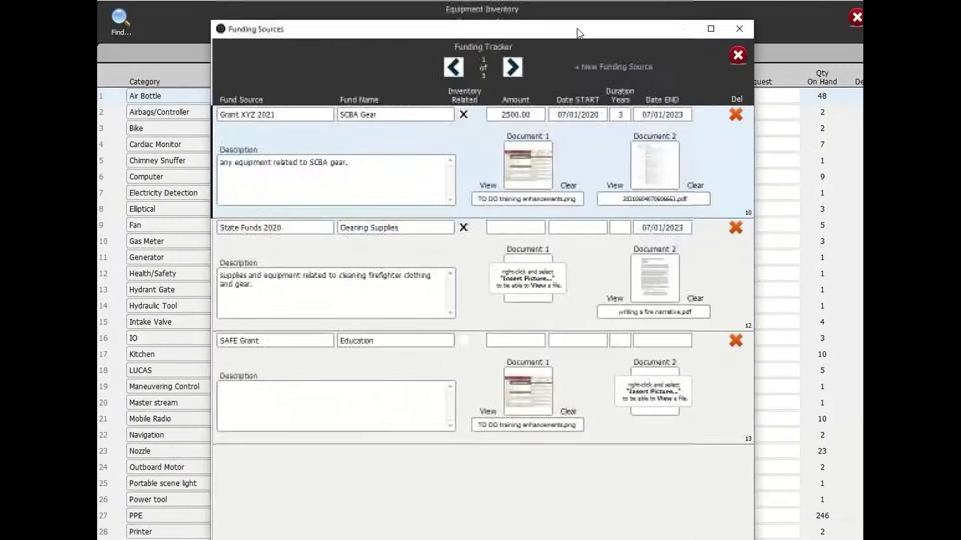
{"action": "left_click_drag", "start_coordinate": [578, 29], "coordinate": [580, 12]}
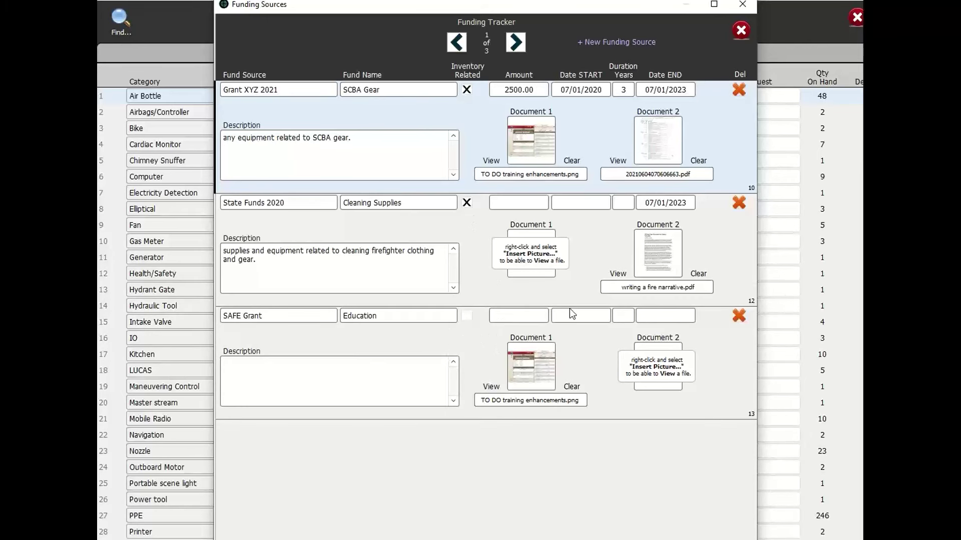
{"action": "left_click", "coordinate": [739, 34]}
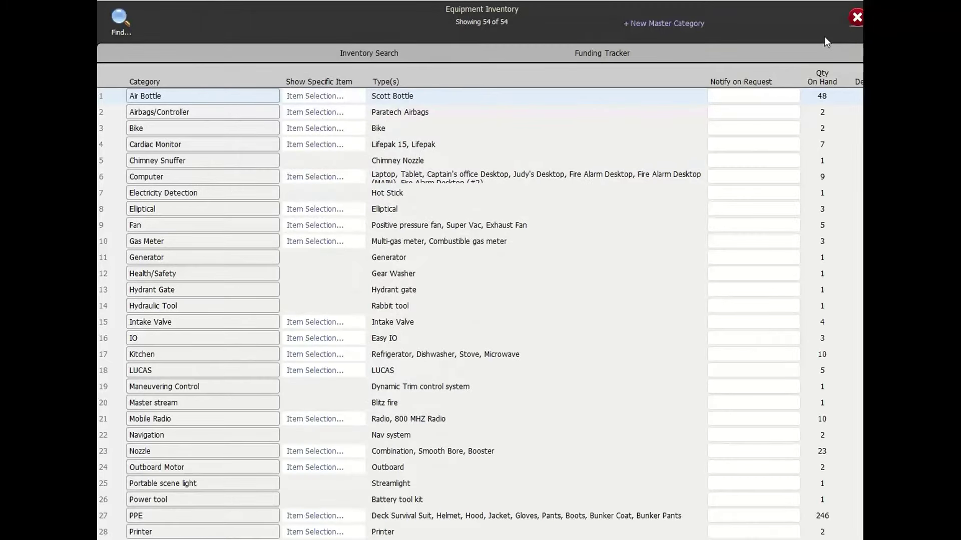